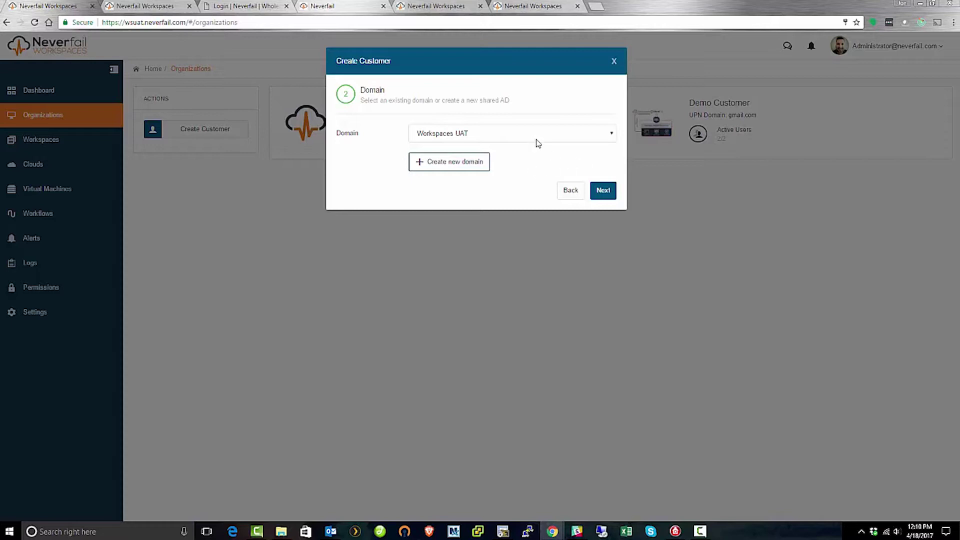
- Fill in the new customer's organization name as New Customer and UPN domain as customer.com, keeping the Workspaces UAT domain, and discard the form
left_click(603, 190)
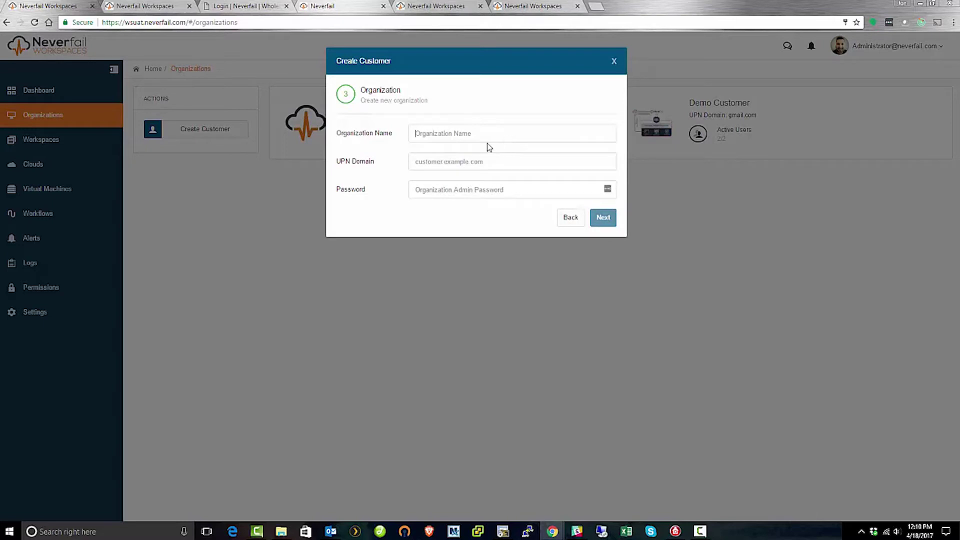
type("New Customer")
key("Tab")
type("customer.com")
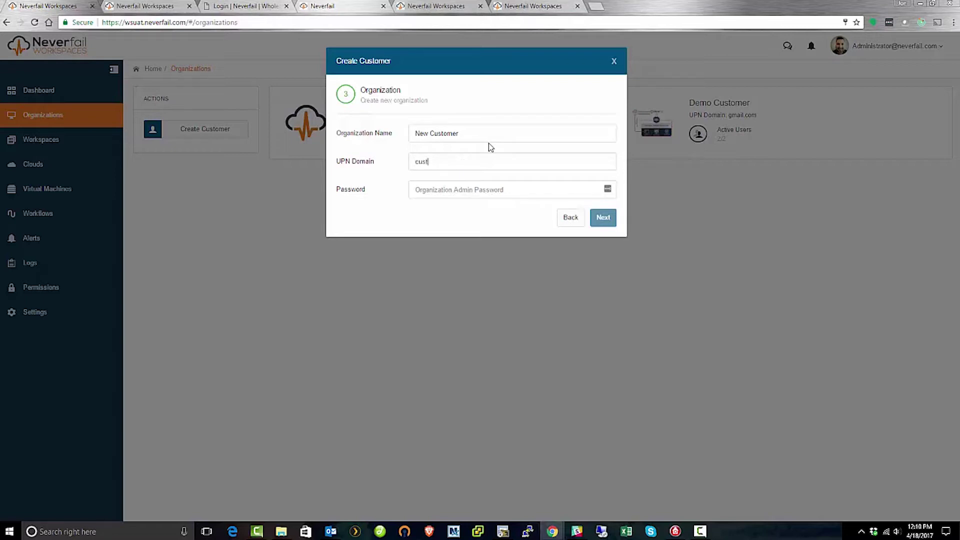
key("Tab")
left_click(615, 62)
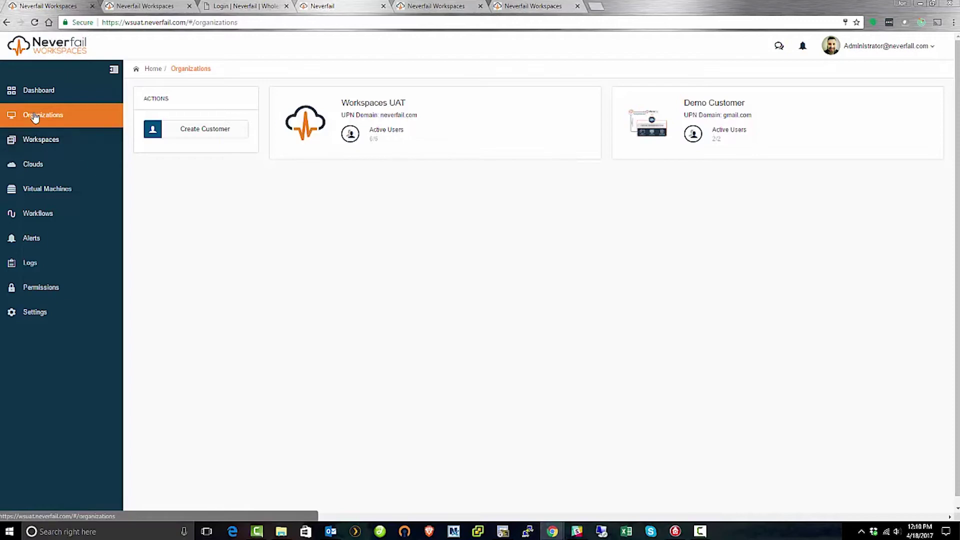
- Open the Workspaces UAT organization and examine its app usage history and the active users chart for March
left_click(375, 142)
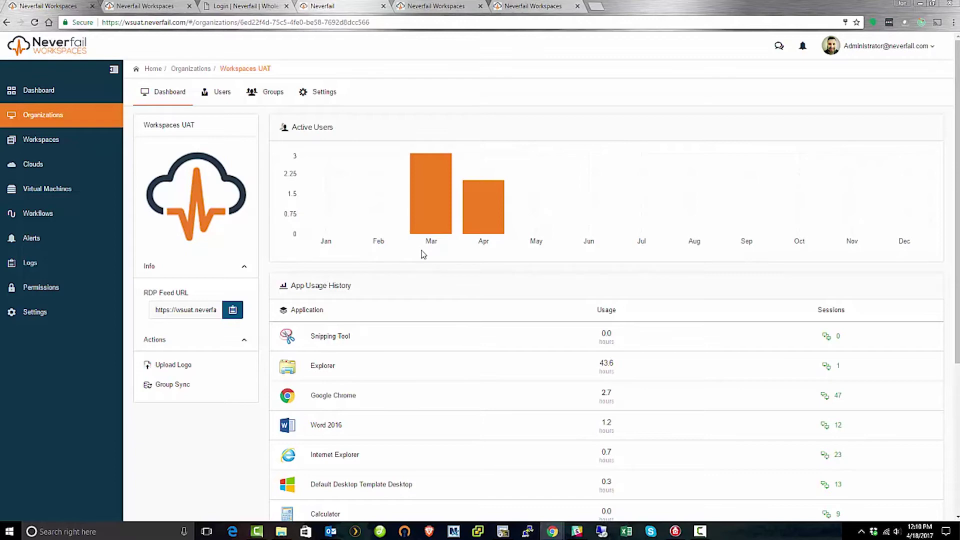
scroll(424, 254, "down", 3)
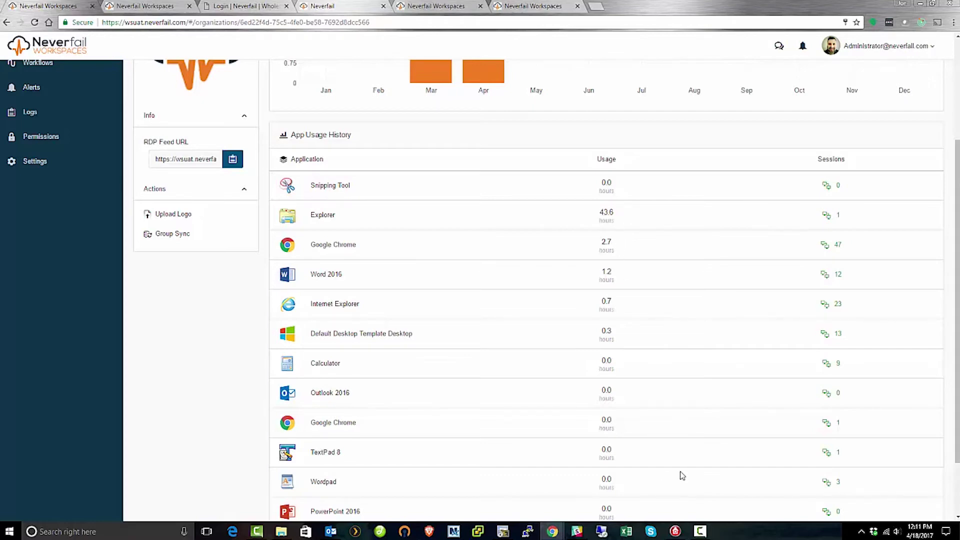
scroll(688, 474, "up", 3)
scroll(689, 475, "up", 1)
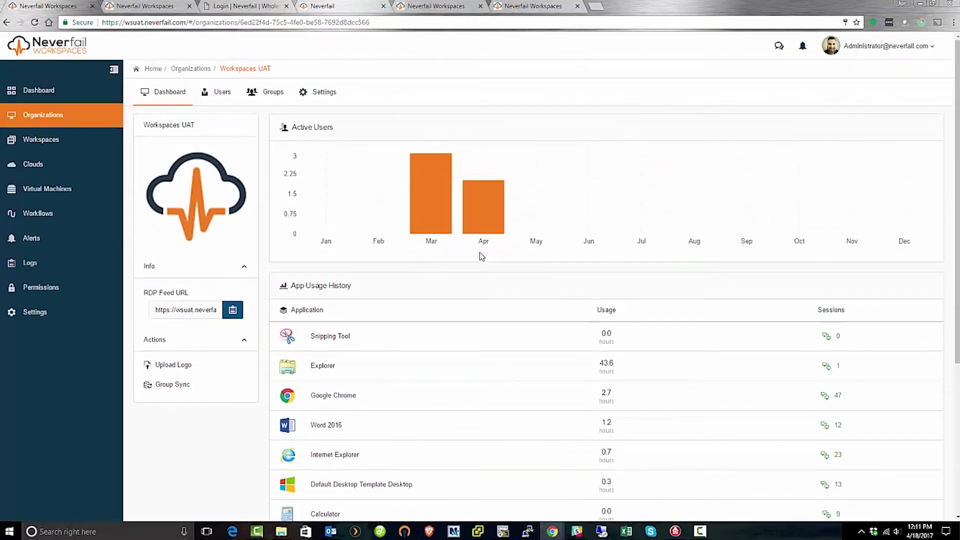
mouse_move(457, 228)
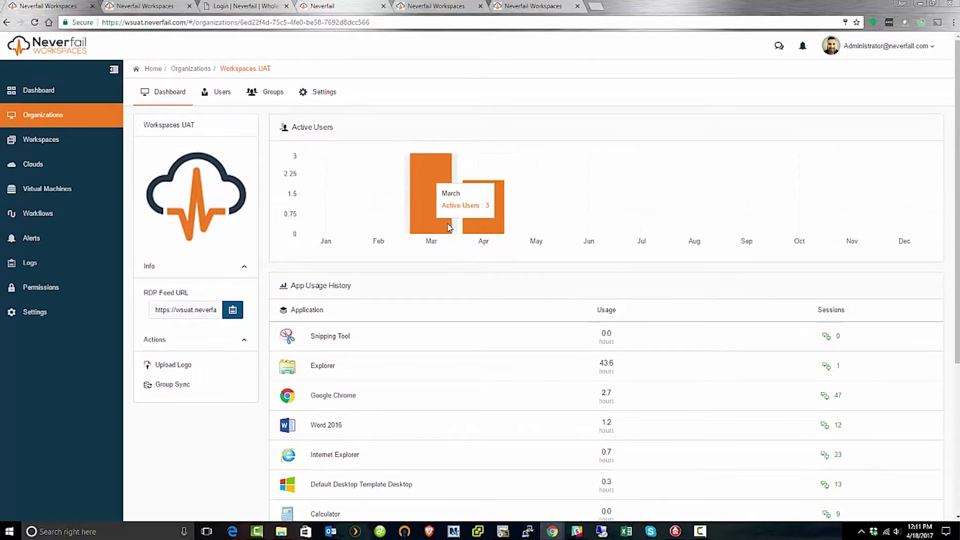
- View the organization's user list and inspect the user creation form without creating a user
left_click(206, 93)
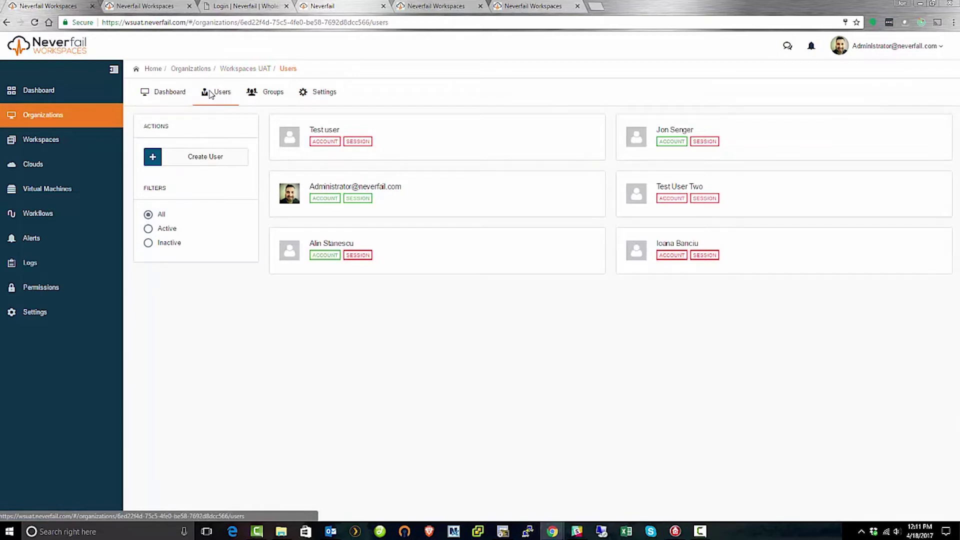
left_click(216, 156)
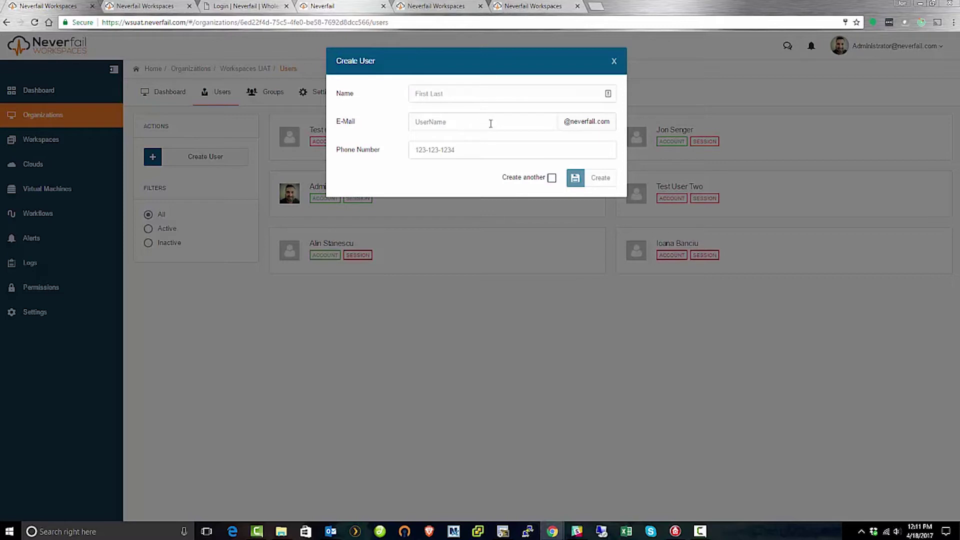
left_click(613, 63)
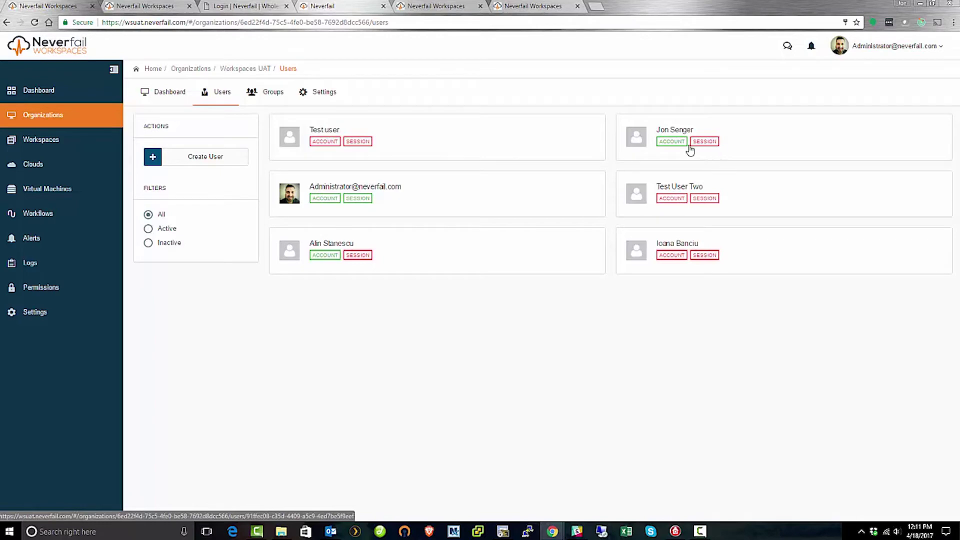
- Open the user with an active account beside Test user and inspect the 12:04 pm Google Chrome Launched entry's details
left_click(670, 129)
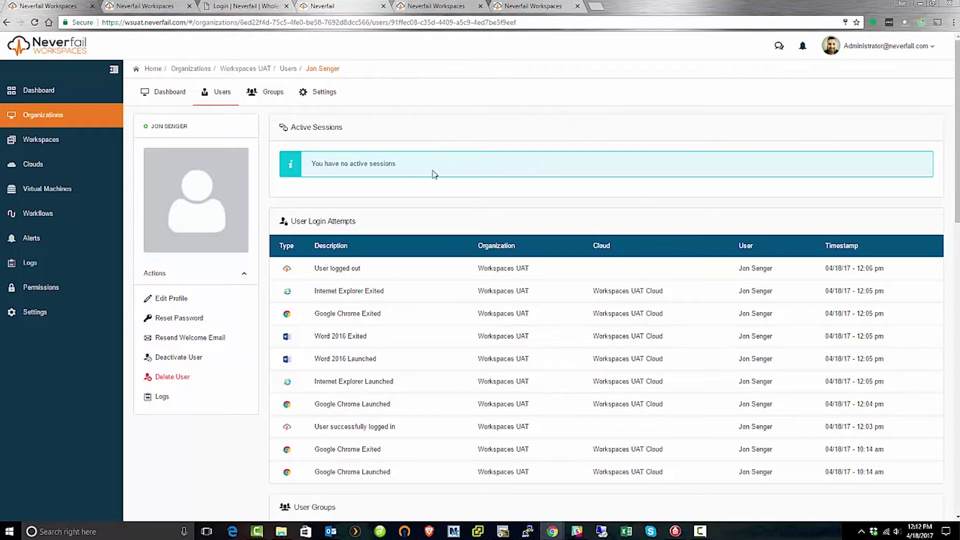
scroll(398, 210, "down", 1)
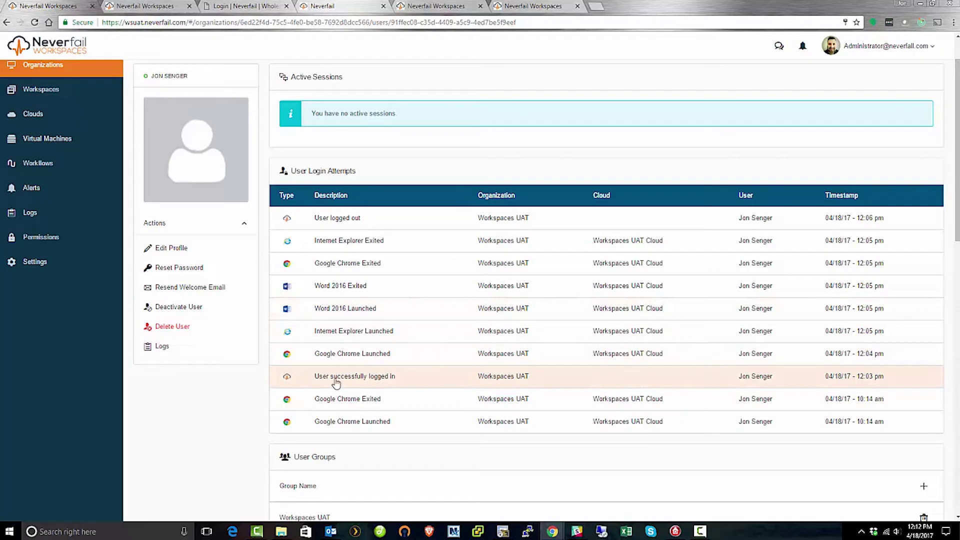
left_click(350, 357)
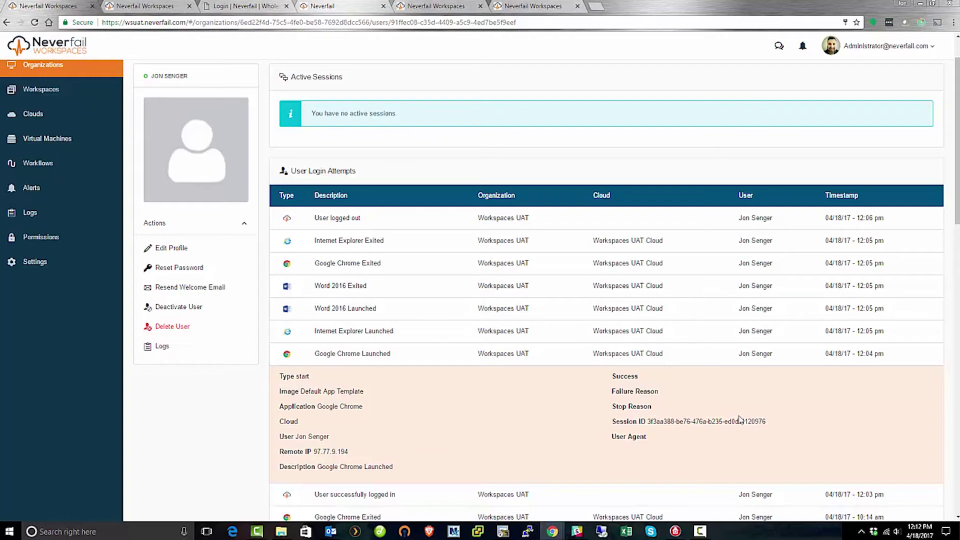
left_click(414, 359)
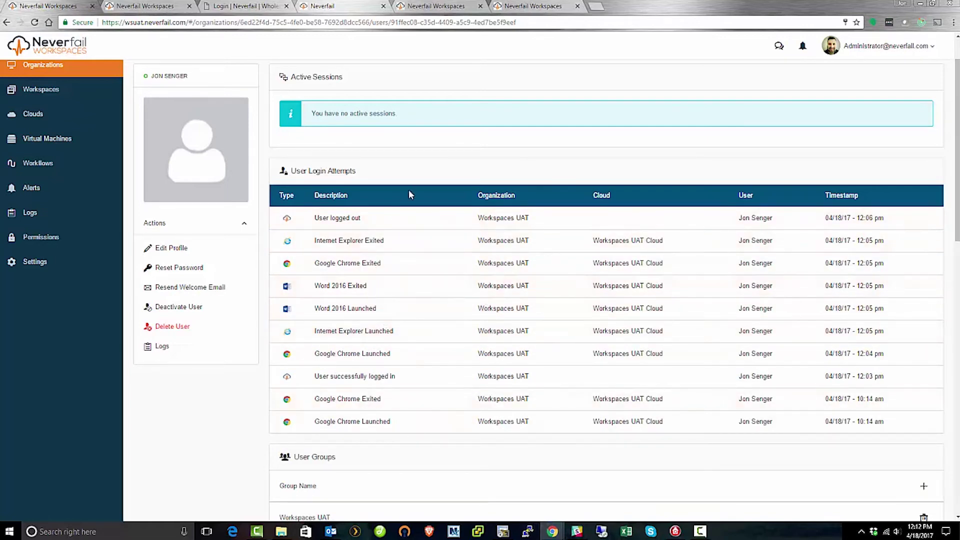
- Remove the user from the HR group in the profile's user groups
scroll(409, 190, "down", 3)
scroll(409, 194, "down", 2)
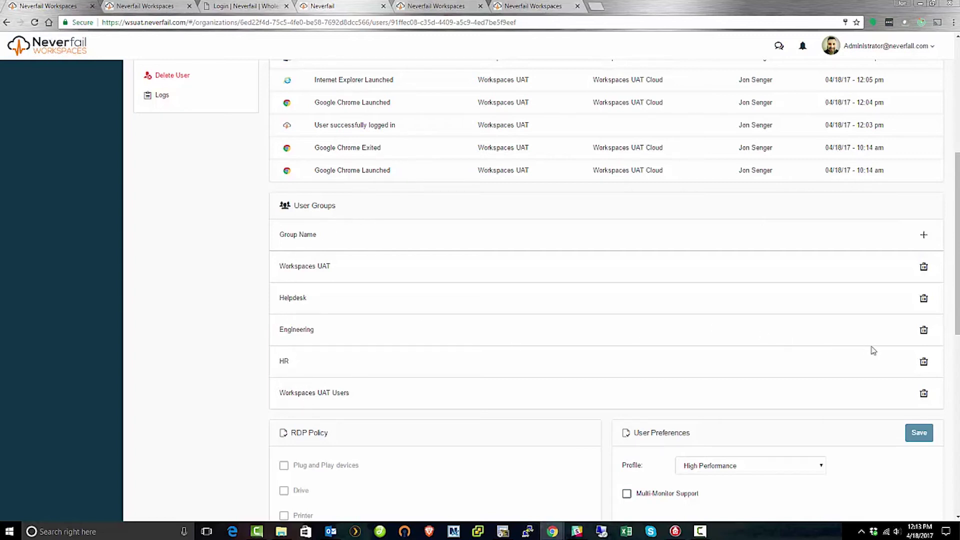
left_click(925, 362)
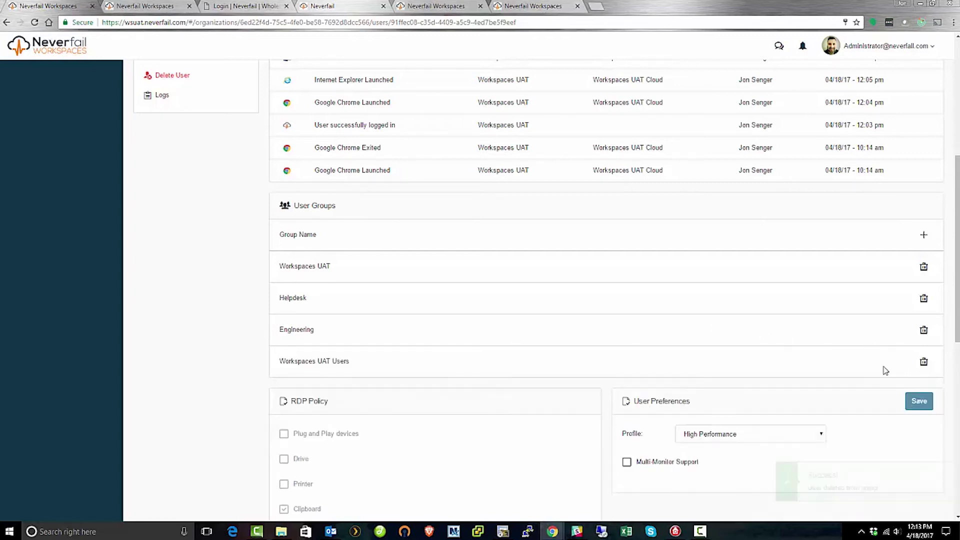
- Examine the user's RDP policy, the available performance profile options and the app usage history without changing them
scroll(231, 318, "down", 4)
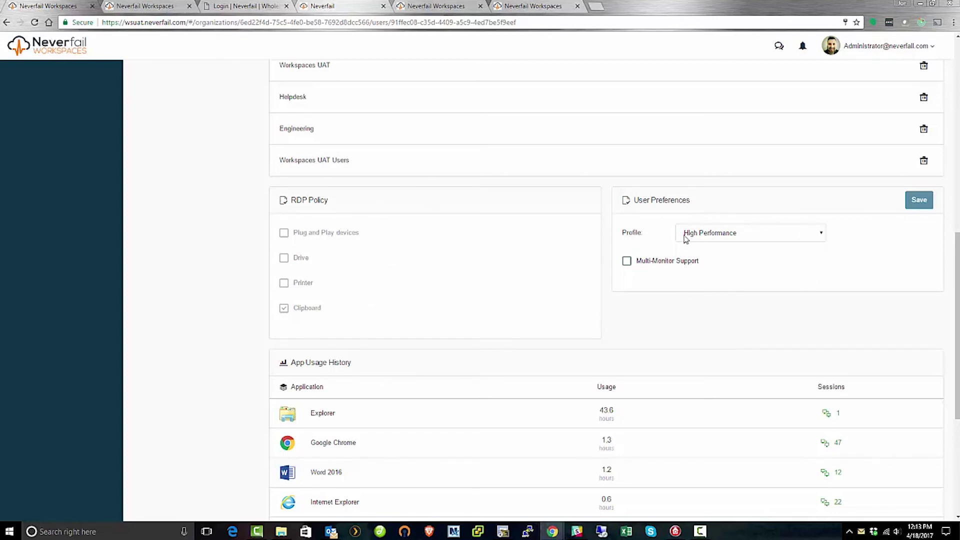
left_click(771, 239)
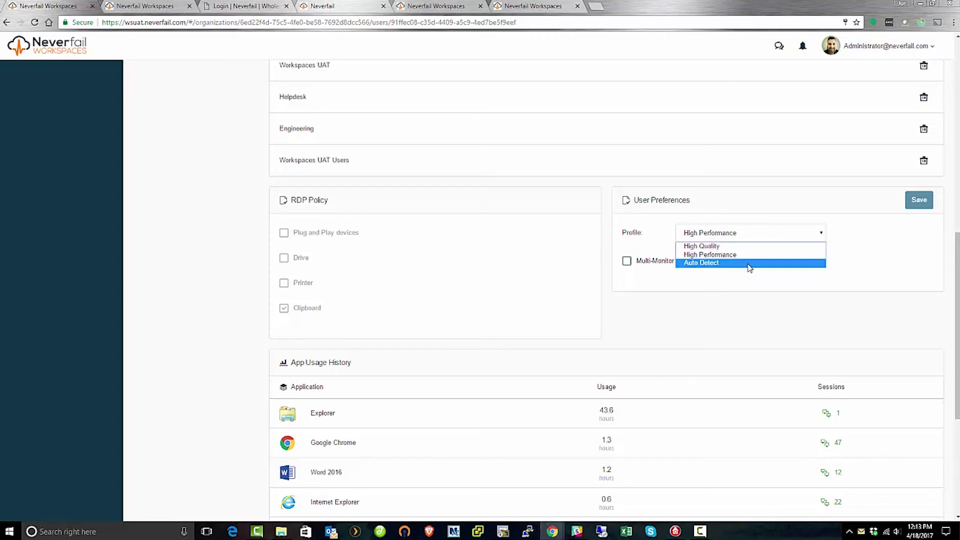
left_click(752, 279)
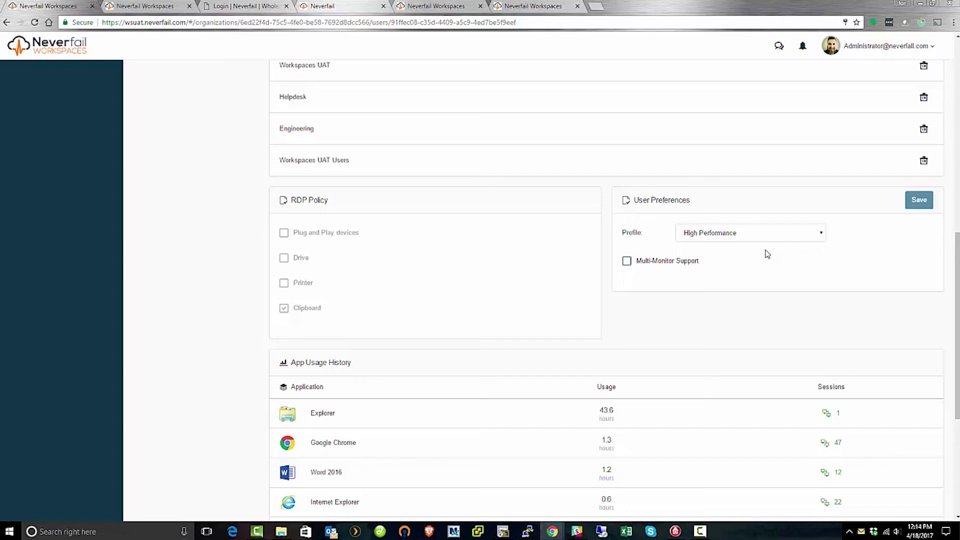
scroll(752, 250, "down", 3)
scroll(752, 255, "down", 2)
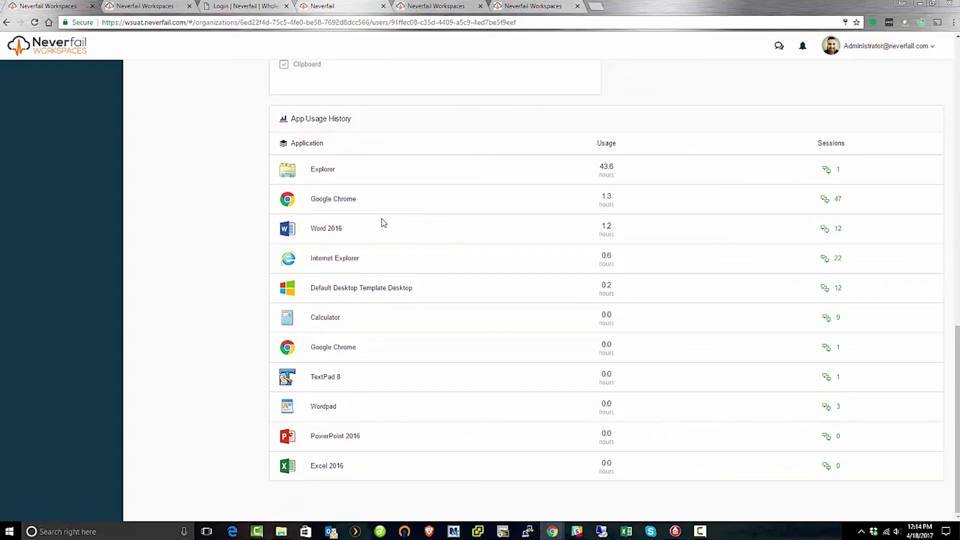
- View the organization's groups and inspect the group creation form without creating a group
scroll(382, 222, "up", 15)
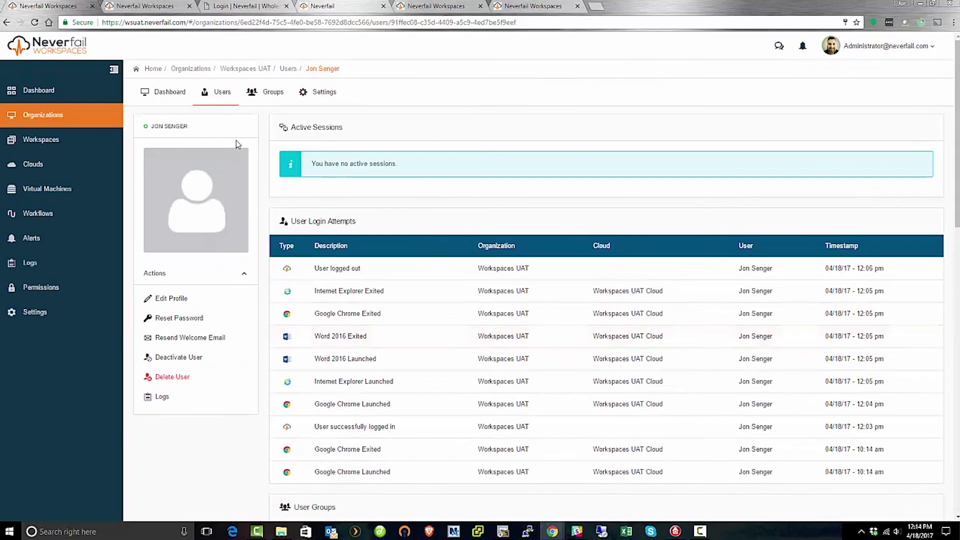
left_click(270, 100)
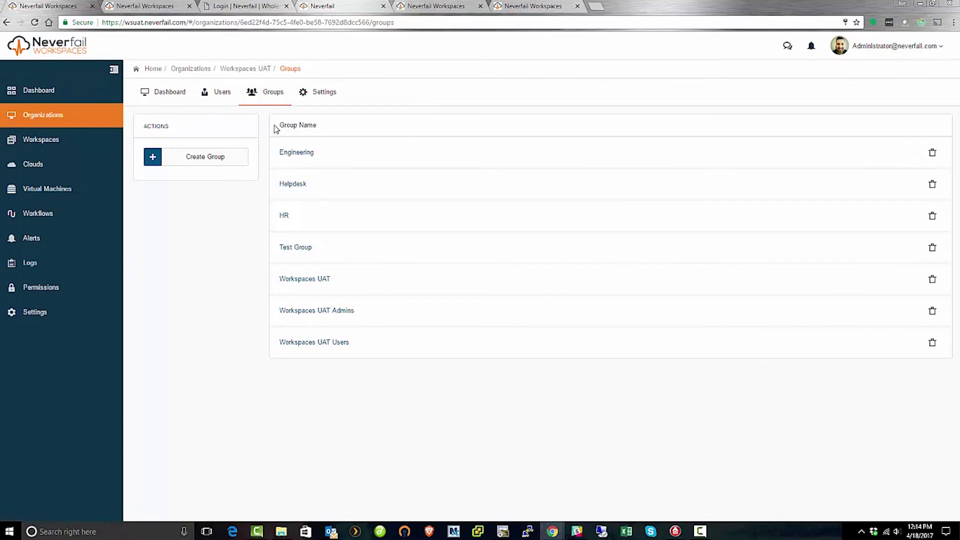
left_click(217, 158)
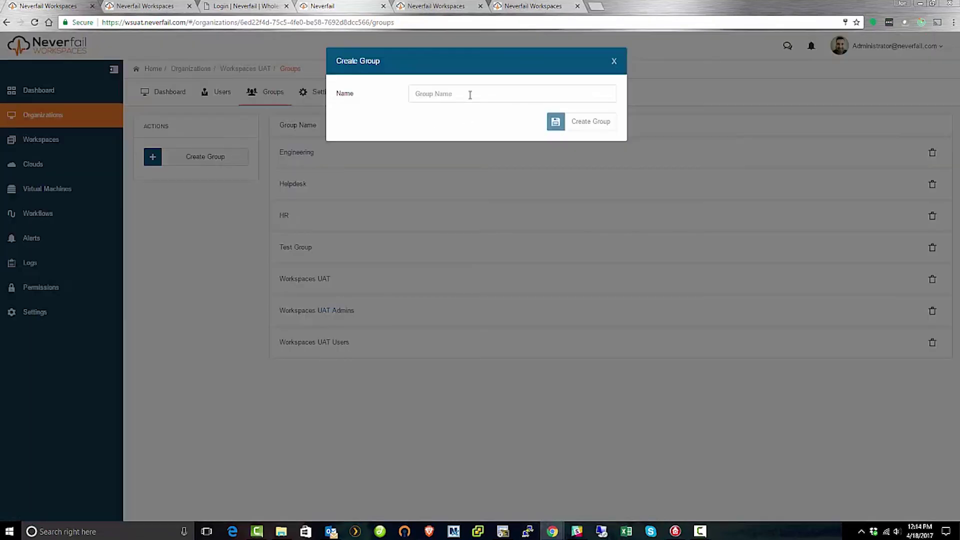
left_click(613, 64)
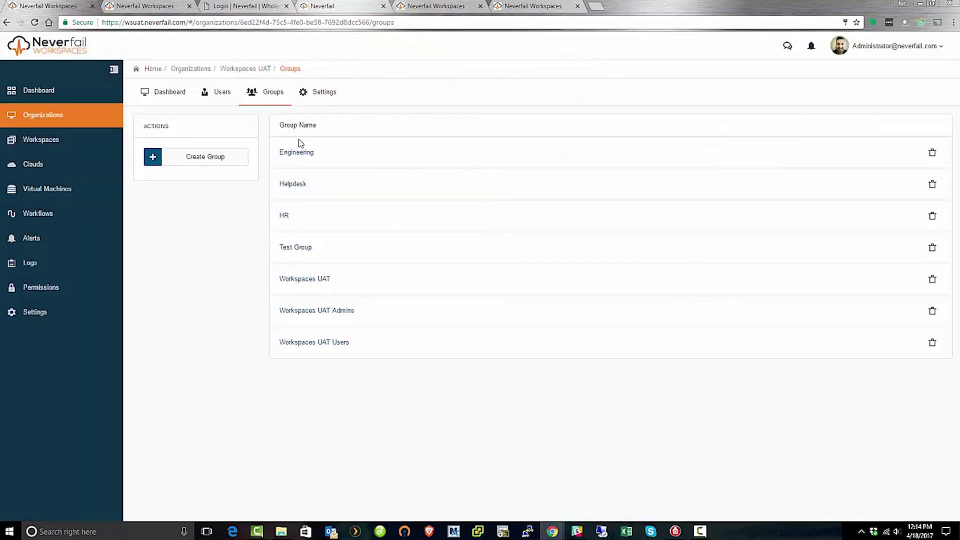
- Open the HR group and inspect the form for adding a user to it, leaving the membership as it is
left_click(292, 220)
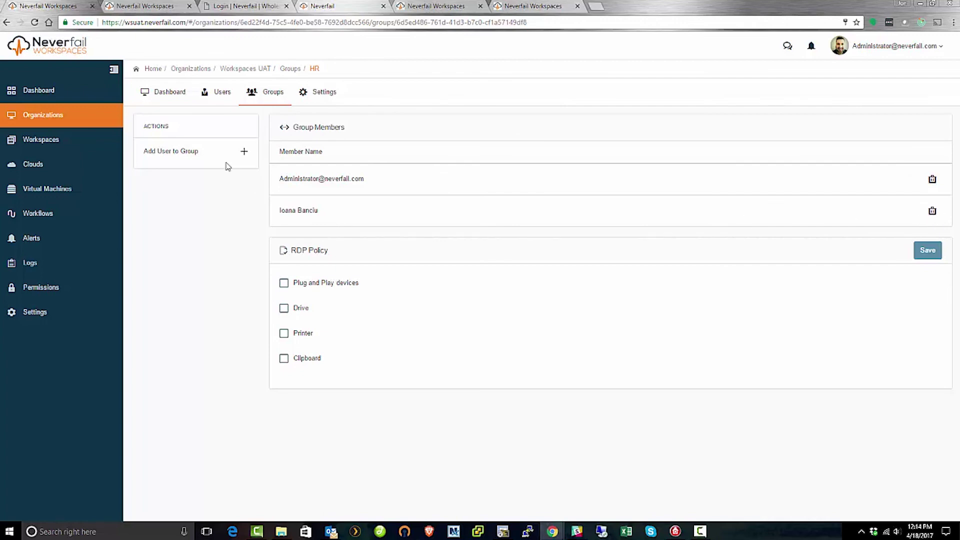
left_click(190, 153)
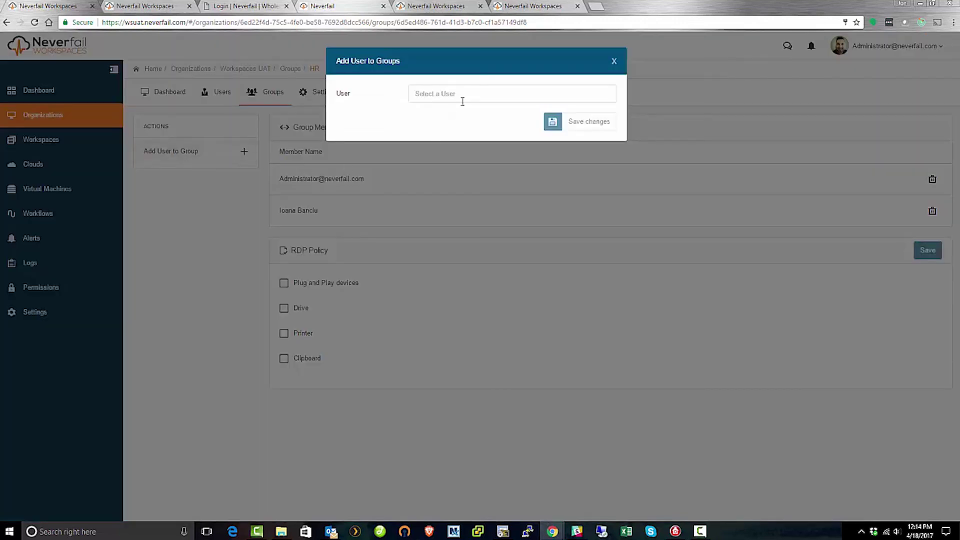
left_click(463, 100)
left_click(375, 107)
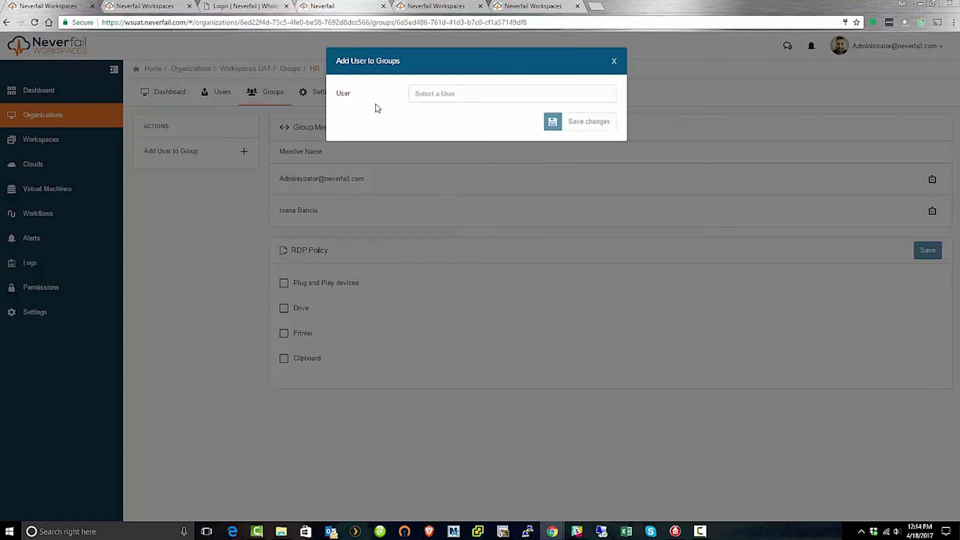
left_click(614, 61)
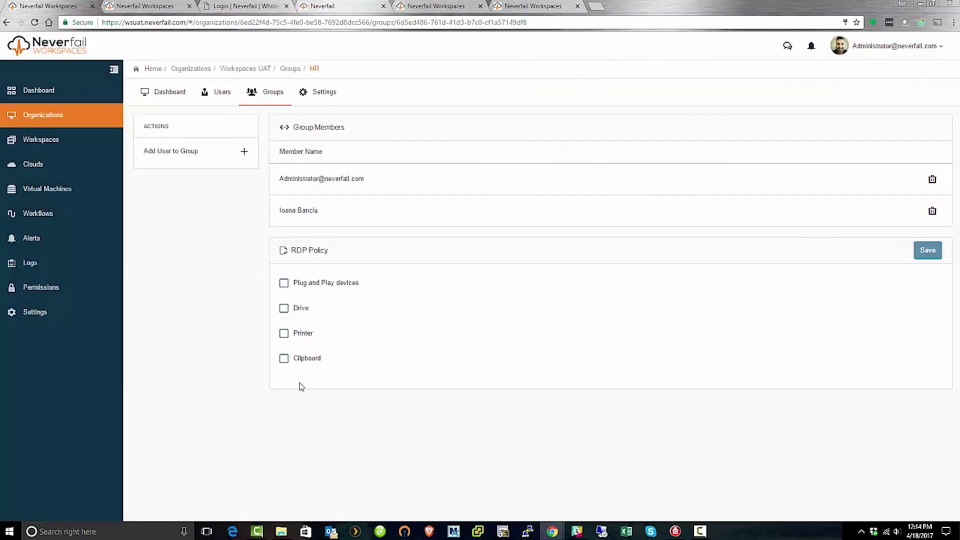
- Allow Printer and Drive in the HR group's RDP policy, save it, and return to the organizations list
left_click(283, 332)
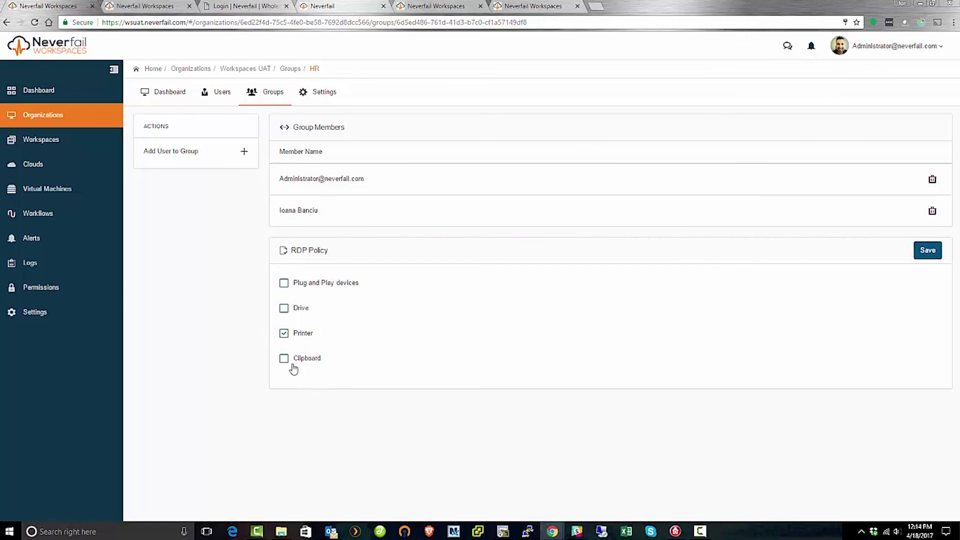
left_click(287, 314)
left_click(920, 251)
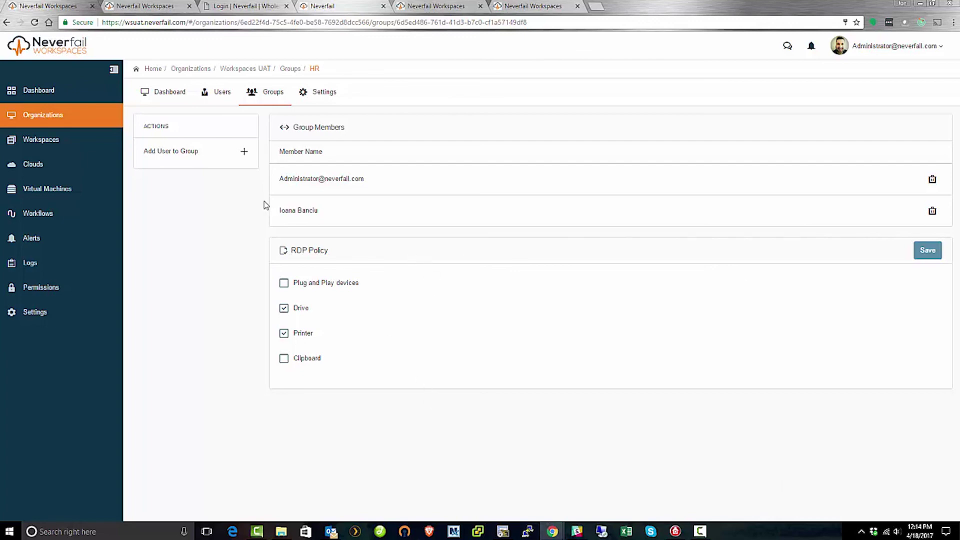
left_click(63, 124)
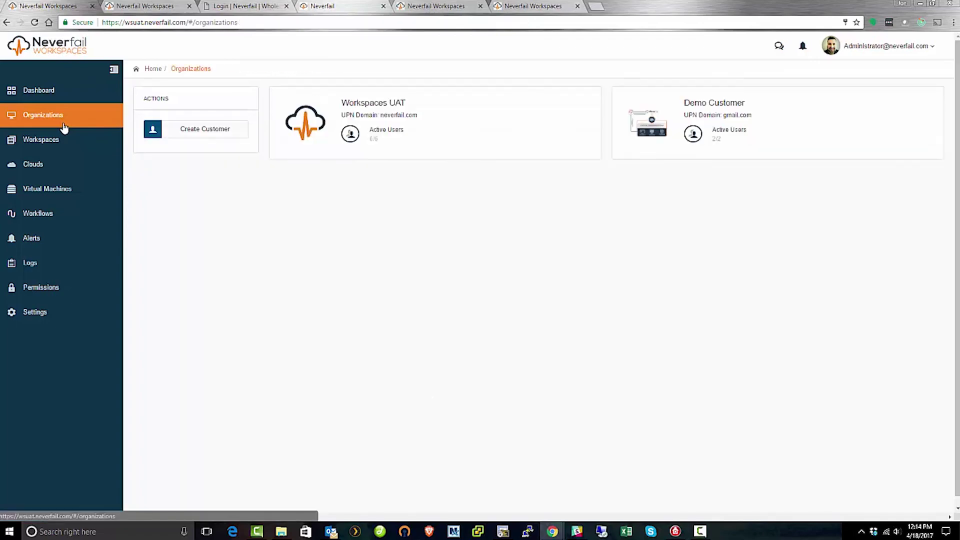